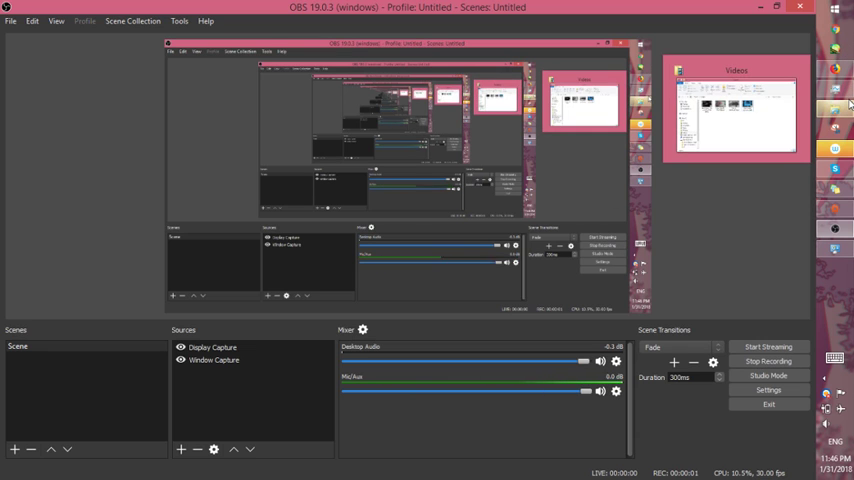
- Switch between OBS and Firefox, ending on Julius Cole's Videos tab sorted by most popular
left_click(836, 231)
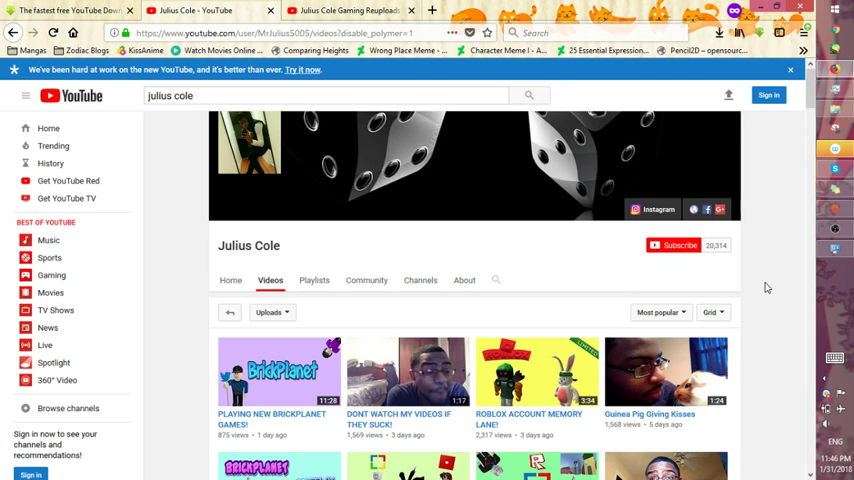
left_click(836, 231)
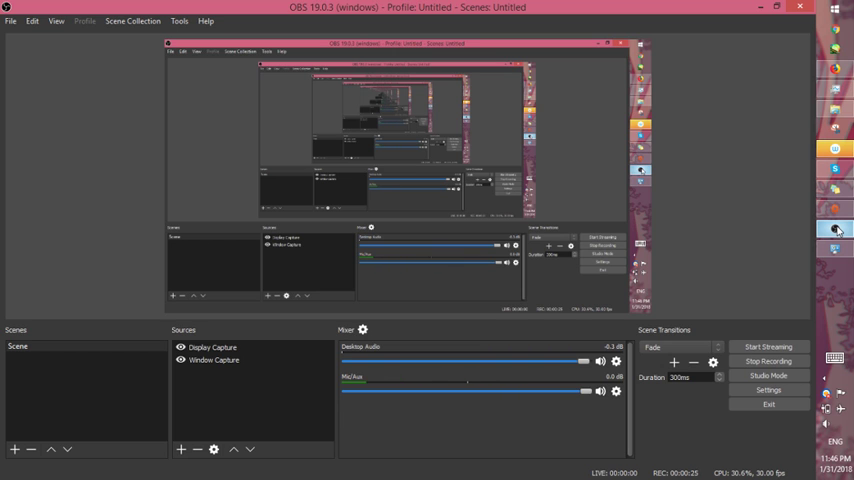
left_click(836, 231)
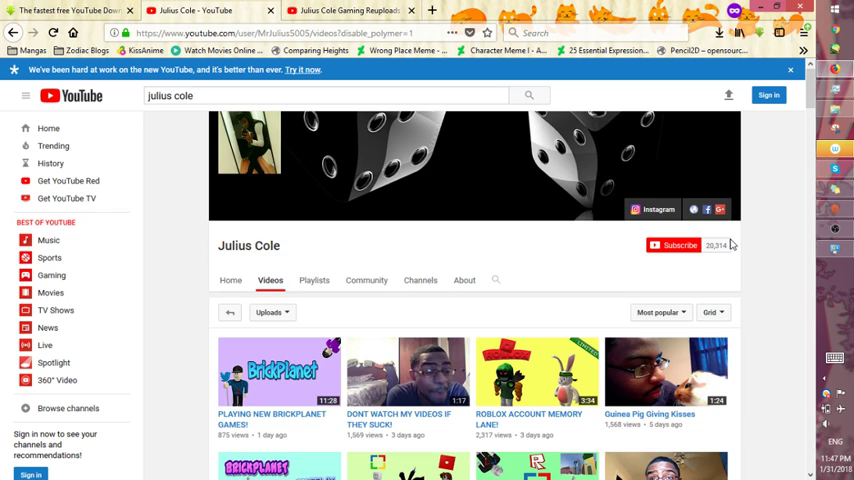
mouse_move(716, 245)
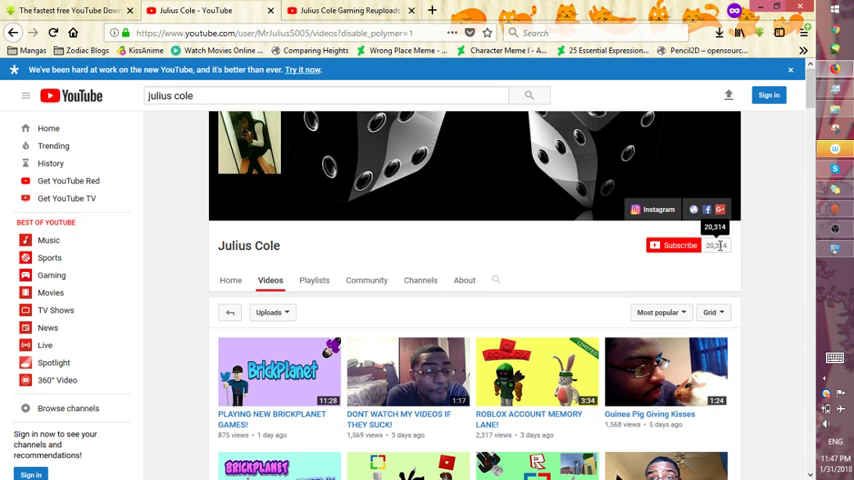
scroll(703, 356, "down", 3)
scroll(789, 337, "up", 3)
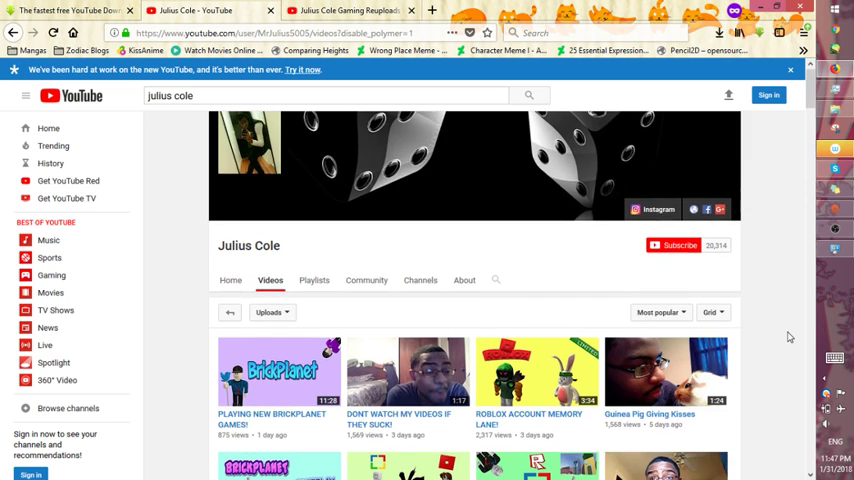
scroll(789, 337, "down", 3)
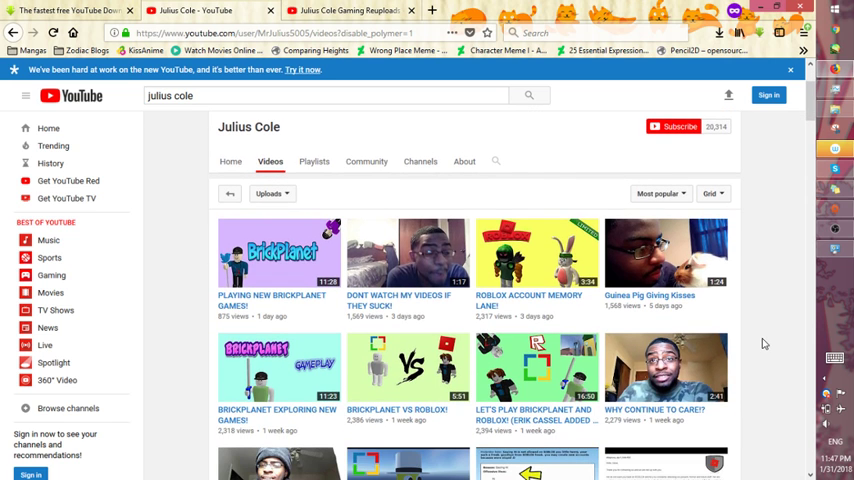
scroll(762, 343, "up", 2)
scroll(762, 343, "down", 4)
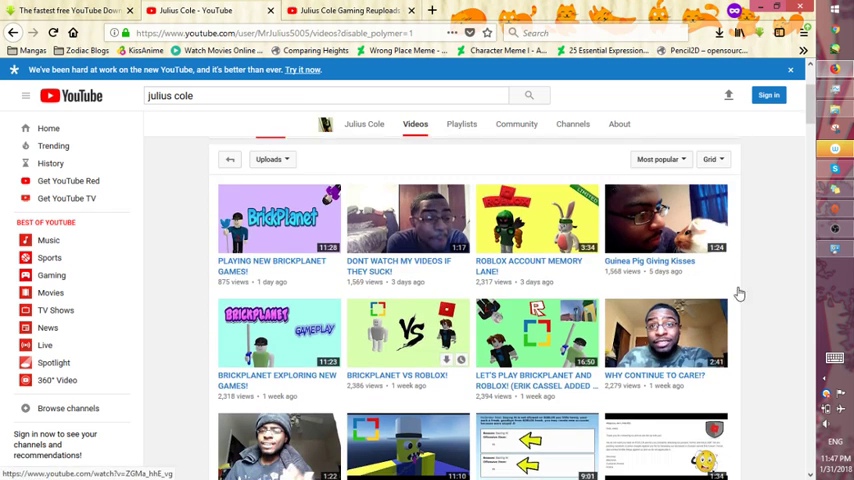
scroll(740, 300, "down", 3)
scroll(740, 300, "up", 3)
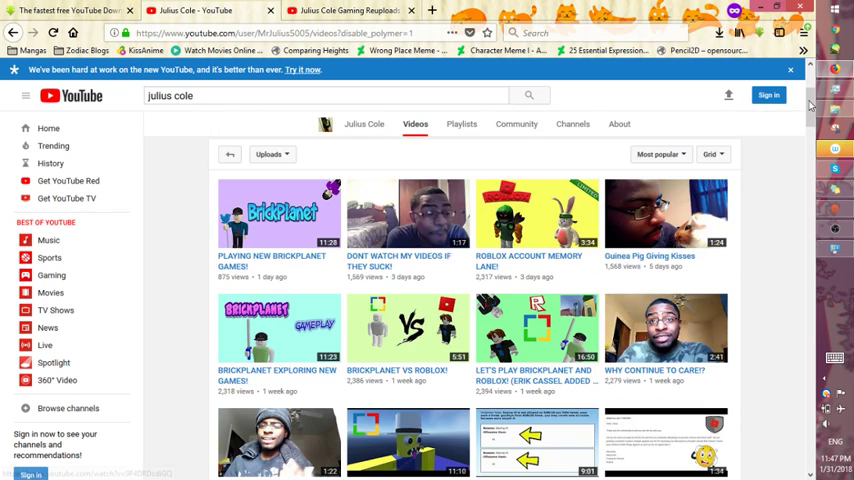
scroll(790, 250, "down", 4)
scroll(815, 118, "up", 3)
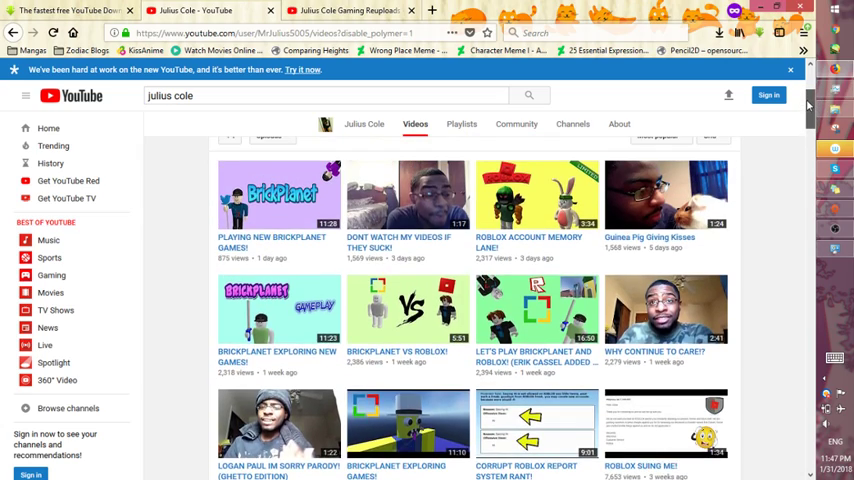
scroll(811, 122, "down", 2)
mouse_move(811, 122)
left_mouse_down()
mouse_move(811, 264)
mouse_move(810, 100)
left_mouse_up()
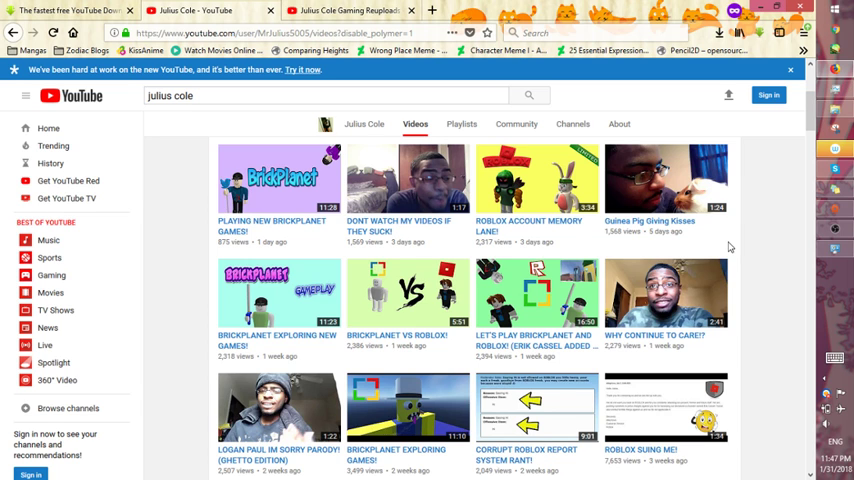
scroll(729, 247, "up", 5)
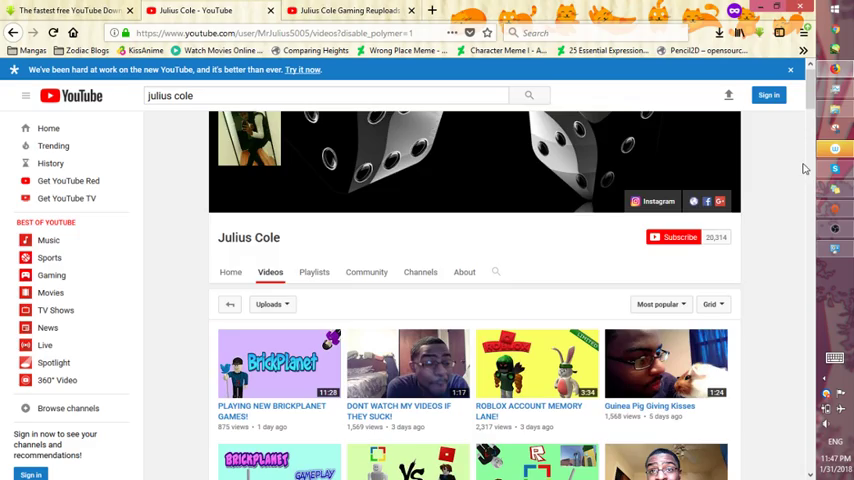
mouse_move(808, 100)
left_mouse_down()
mouse_move(808, 230)
mouse_move(822, 328)
mouse_move(812, 415)
mouse_move(810, 328)
mouse_move(808, 370)
left_mouse_up()
scroll(719, 356, "up", 3)
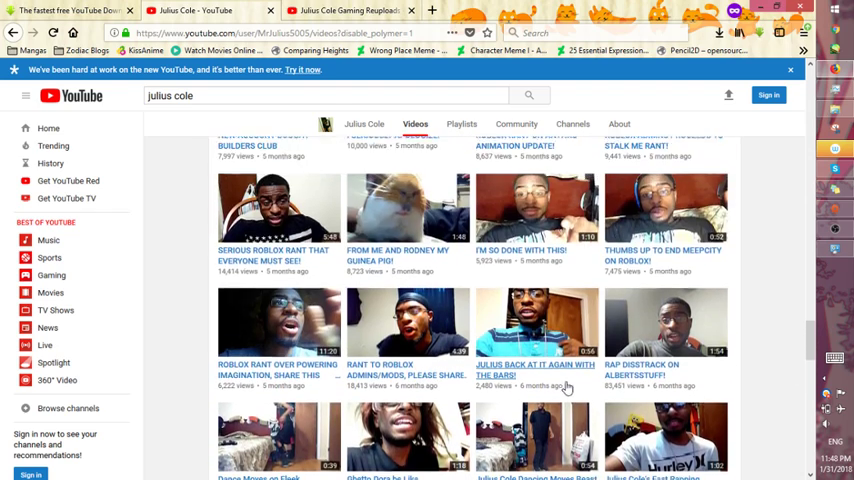
scroll(560, 350, "down", 2)
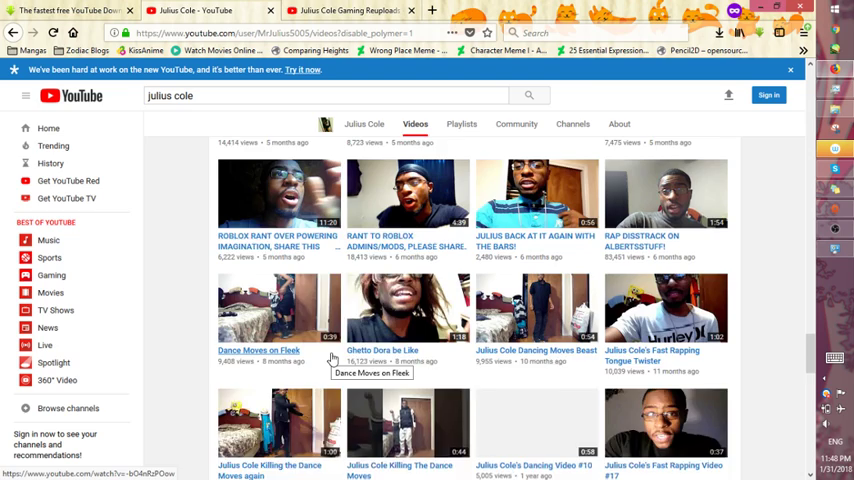
scroll(332, 357, "up", 2)
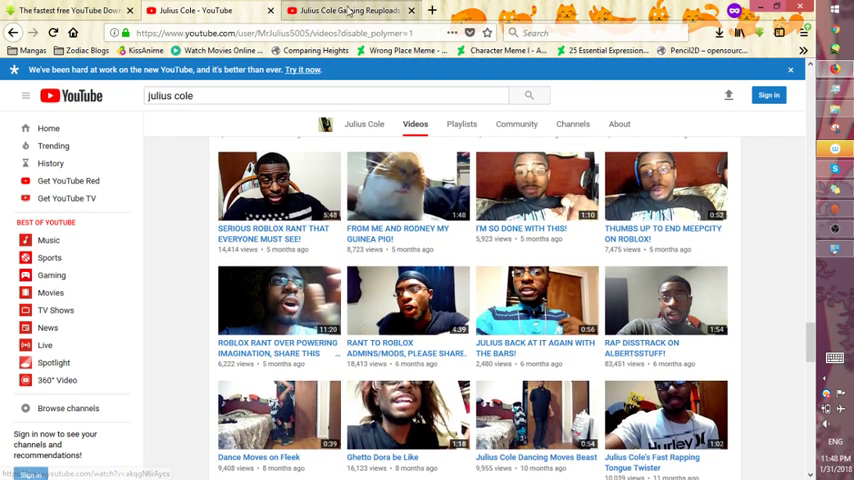
key("ctrl+Tab")
scroll(541, 264, "down", 3)
scroll(541, 264, "down", 3)
scroll(541, 264, "up", 1)
scroll(598, 300, "up", 1)
scroll(598, 300, "down", 1)
scroll(598, 300, "down", 1)
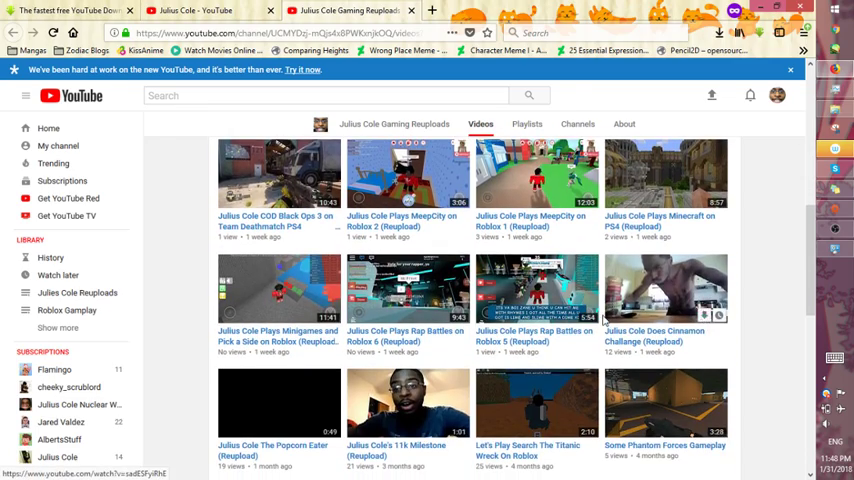
scroll(696, 258, "down", 1)
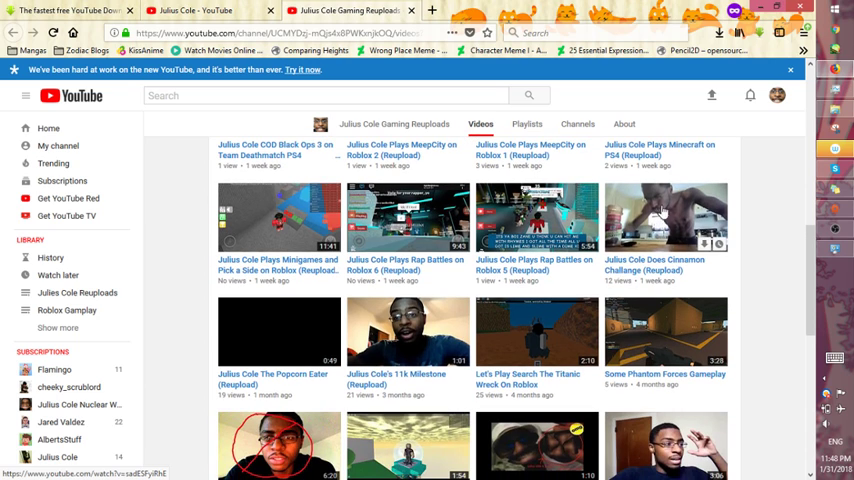
scroll(696, 258, "up", 1)
scroll(696, 258, "up", 2)
scroll(686, 252, "up", 2)
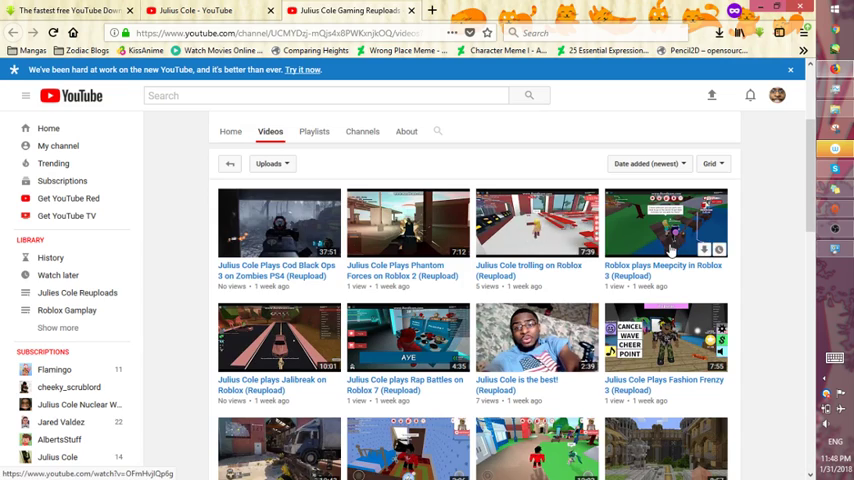
scroll(691, 270, "down", 1)
scroll(691, 270, "down", 2)
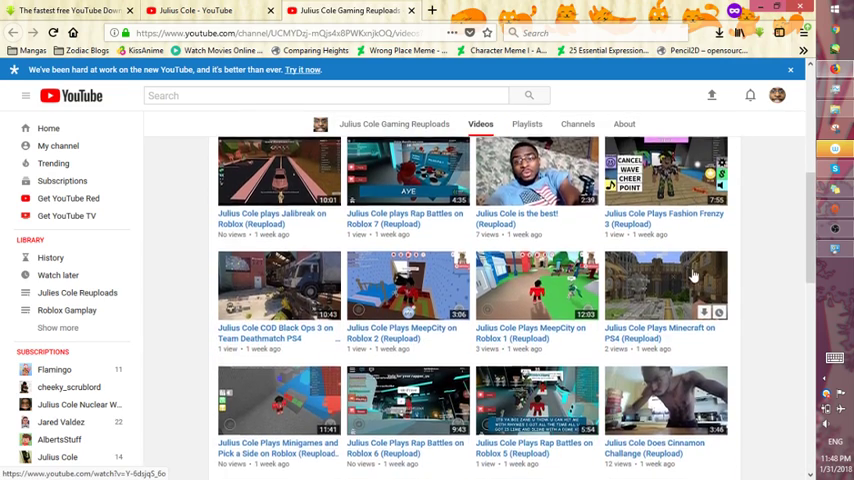
scroll(691, 270, "down", 1)
scroll(620, 283, "up", 1)
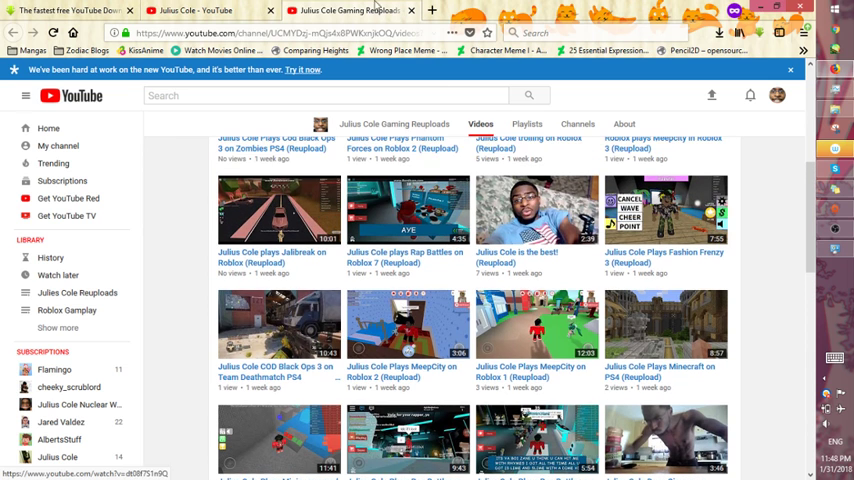
left_click(210, 10)
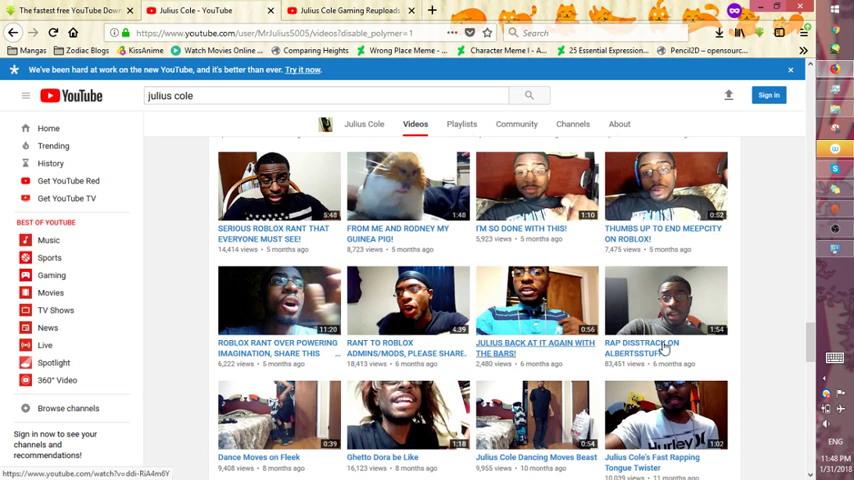
mouse_move(420, 300)
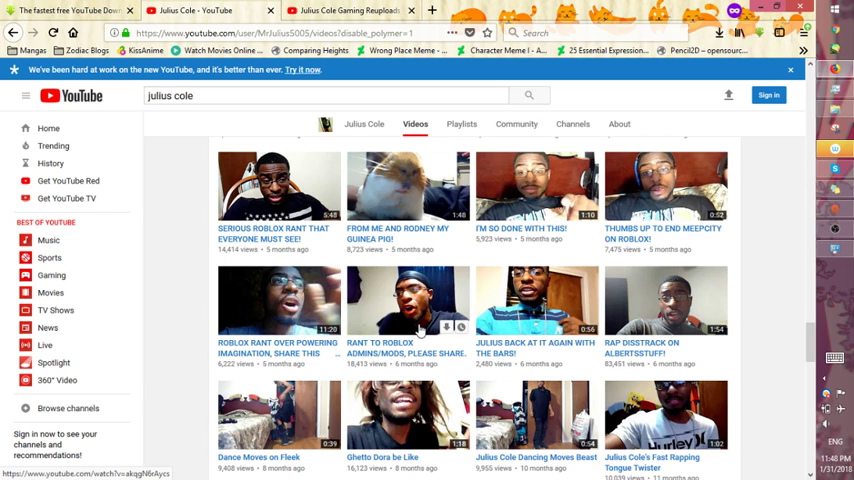
scroll(480, 330, "up", 2)
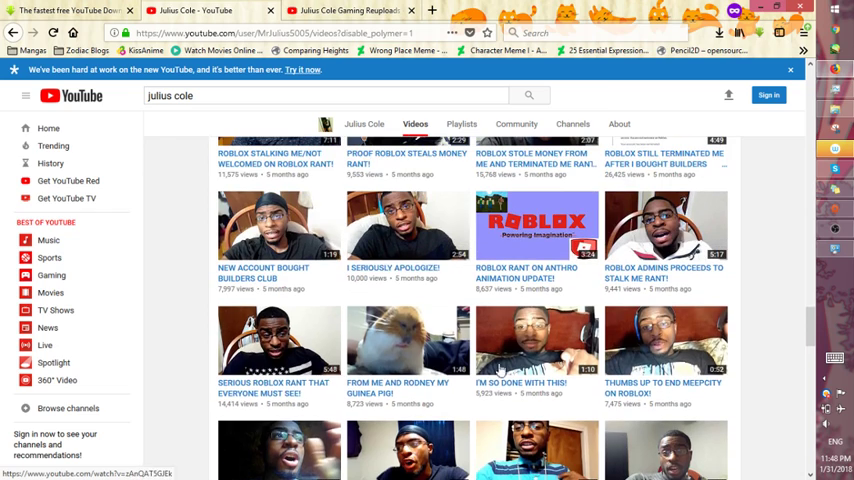
scroll(520, 350, "up", 2)
scroll(557, 388, "up", 2)
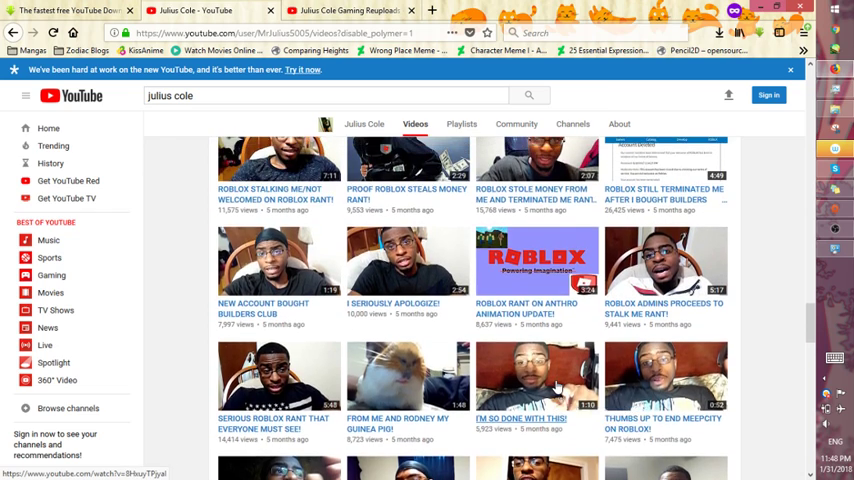
scroll(557, 385, "down", 4)
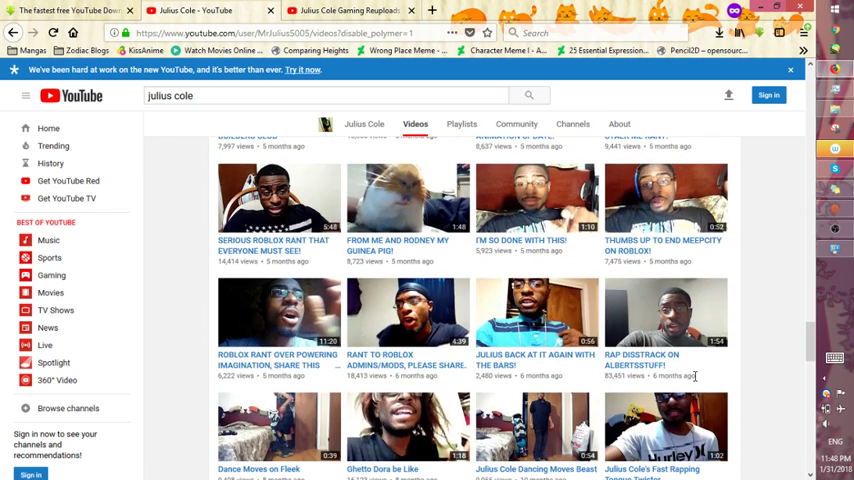
scroll(557, 378, "down", 3)
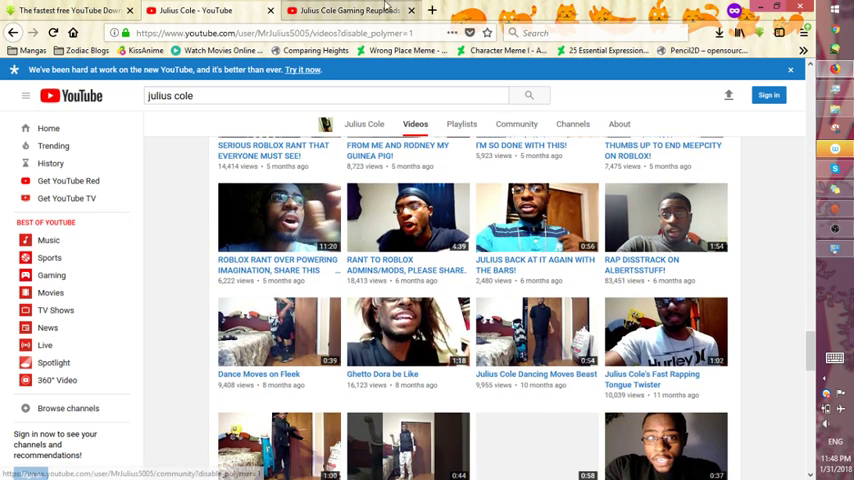
scroll(690, 275, "up", 3)
scroll(690, 275, "up", 3)
scroll(690, 275, "up", 2)
scroll(695, 278, "up", 2)
scroll(700, 280, "down", 2)
scroll(703, 284, "up", 3)
scroll(703, 284, "up", 2)
scroll(703, 284, "down", 2)
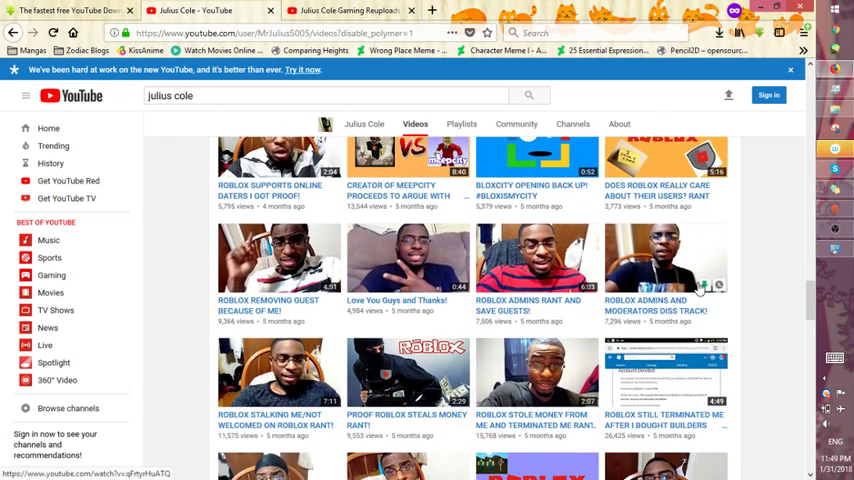
scroll(703, 284, "up", 3)
scroll(700, 284, "up", 2)
scroll(697, 282, "up", 1)
scroll(600, 275, "down", 2)
scroll(500, 265, "up", 2)
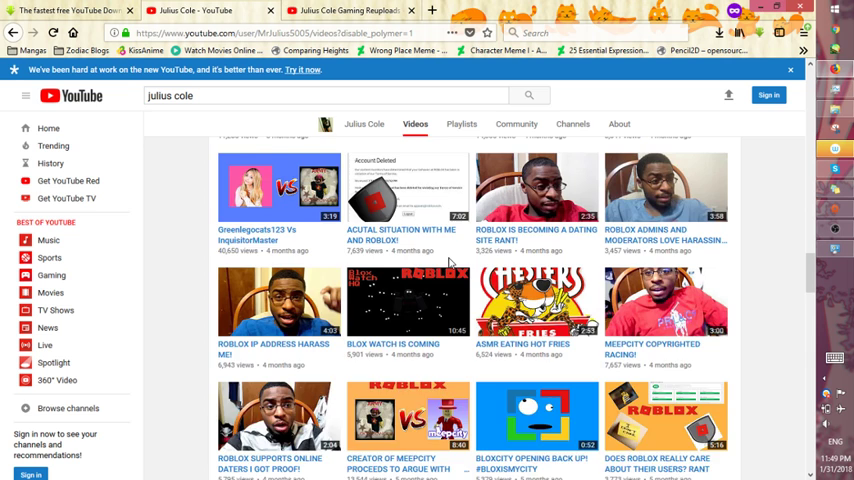
scroll(450, 260, "up", 3)
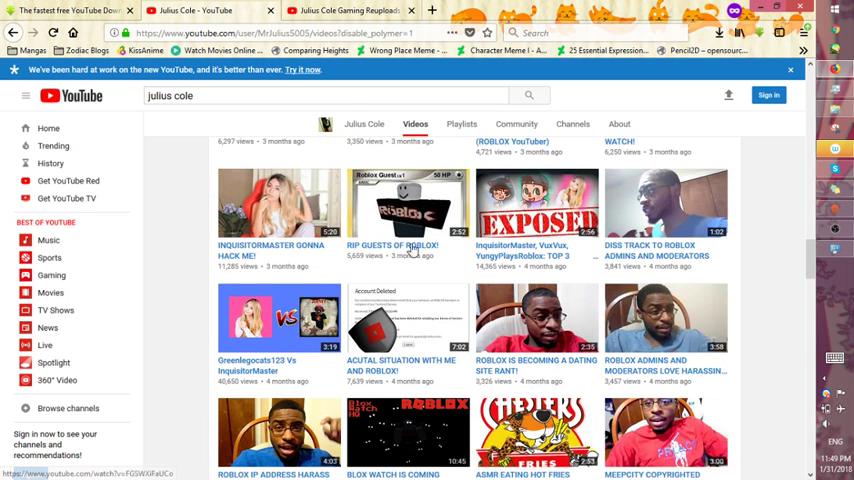
scroll(403, 256, "down", 3)
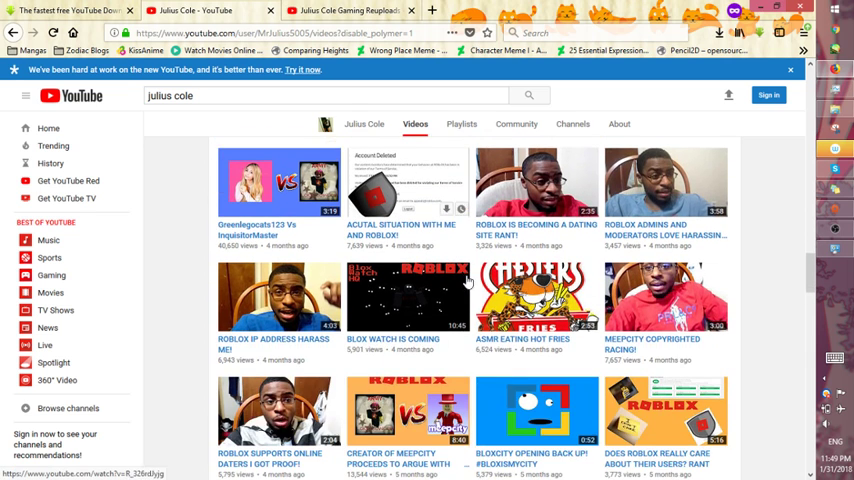
scroll(550, 300, "down", 3)
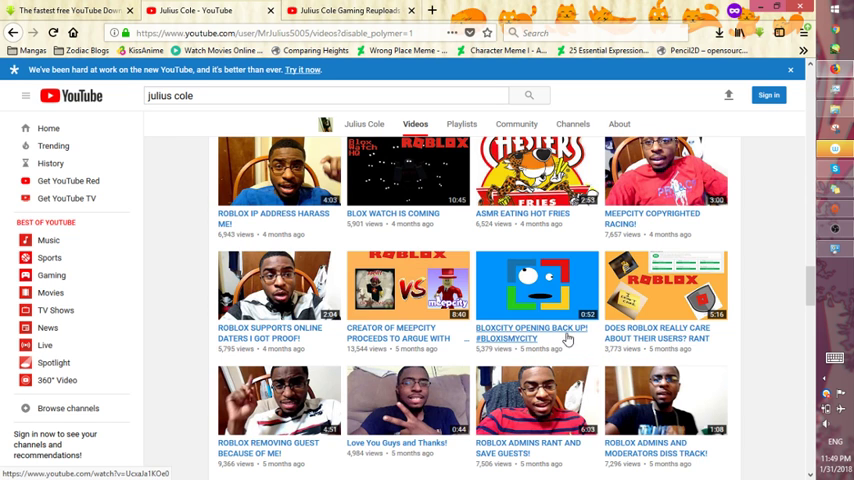
mouse_move(812, 305)
left_mouse_down()
mouse_move(810, 260)
mouse_move(784, 222)
left_mouse_up()
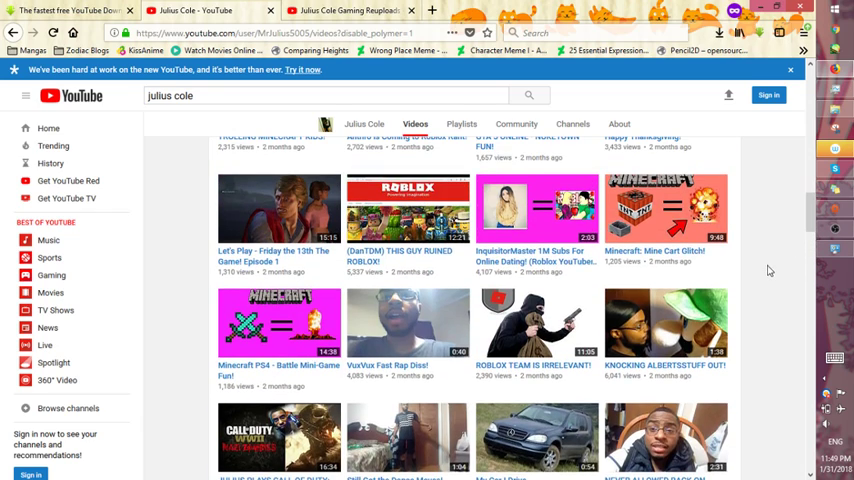
scroll(769, 270, "up", 2)
scroll(773, 284, "down", 4)
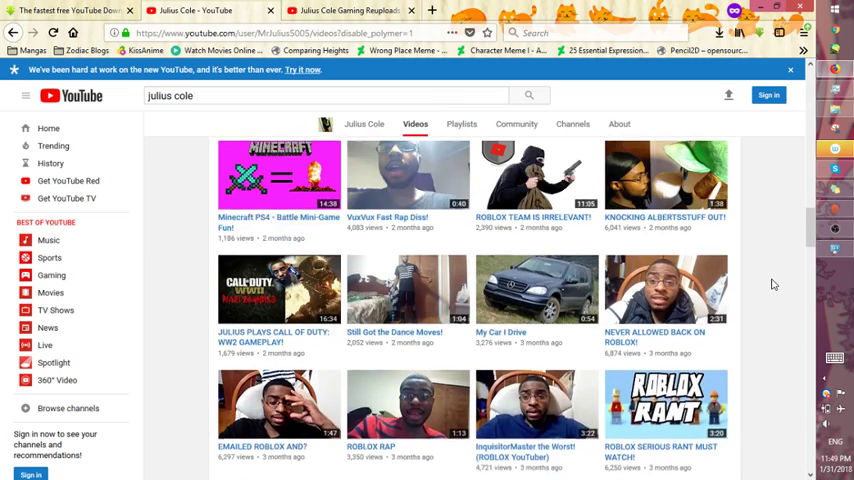
scroll(773, 284, "up", 2)
scroll(773, 284, "up", 1)
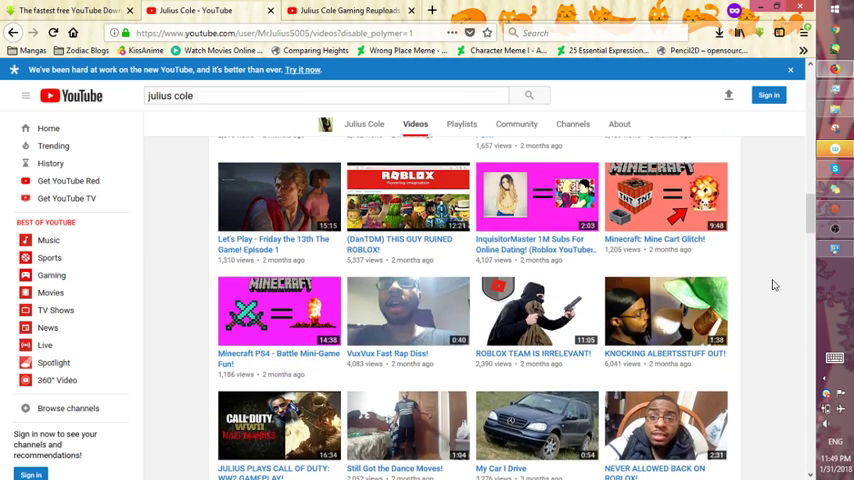
scroll(773, 285, "up", 2)
scroll(773, 284, "up", 2)
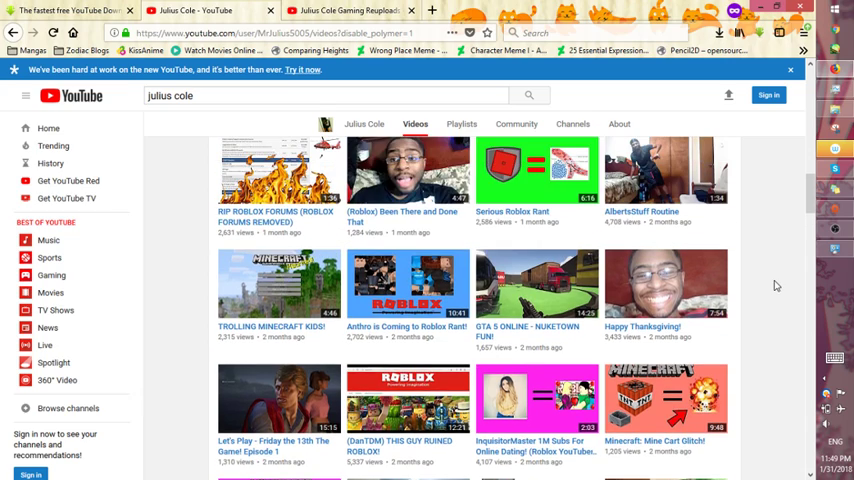
scroll(778, 289, "up", 2)
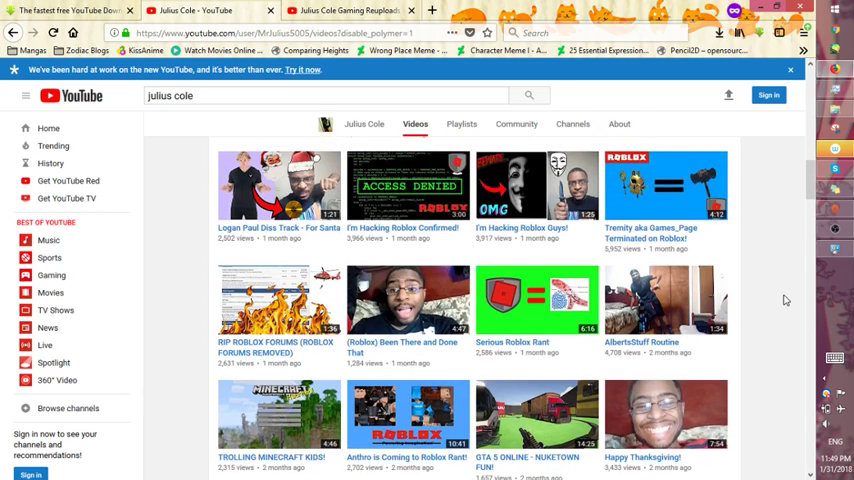
scroll(778, 289, "up", 3)
scroll(785, 298, "up", 2)
scroll(785, 298, "down", 3)
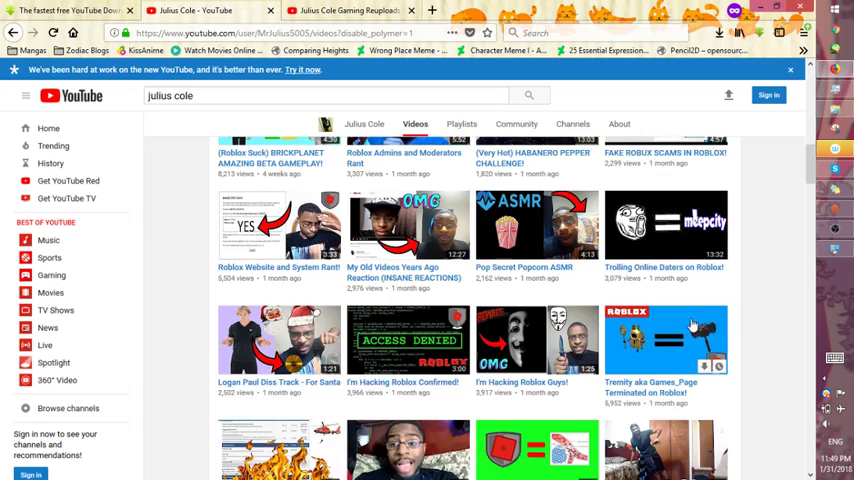
scroll(785, 298, "up", 3)
scroll(704, 327, "up", 3)
scroll(704, 327, "up", 3)
scroll(704, 327, "up", 2)
scroll(704, 327, "up", 2)
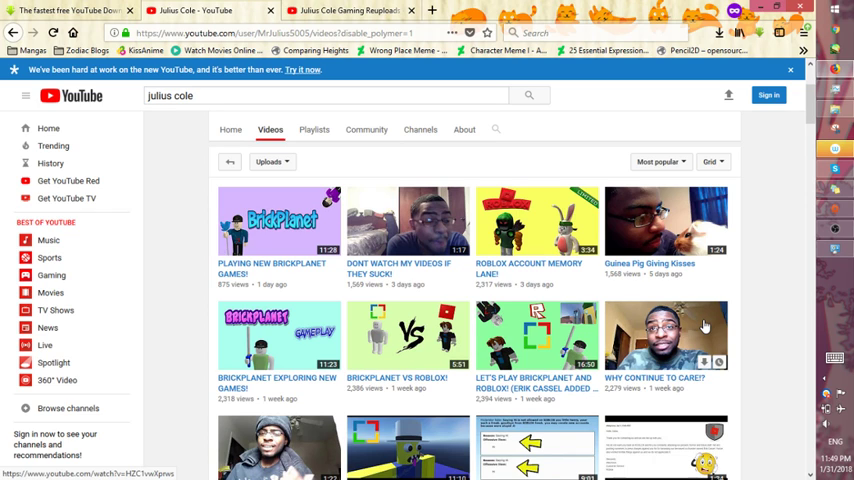
scroll(704, 327, "up", 3)
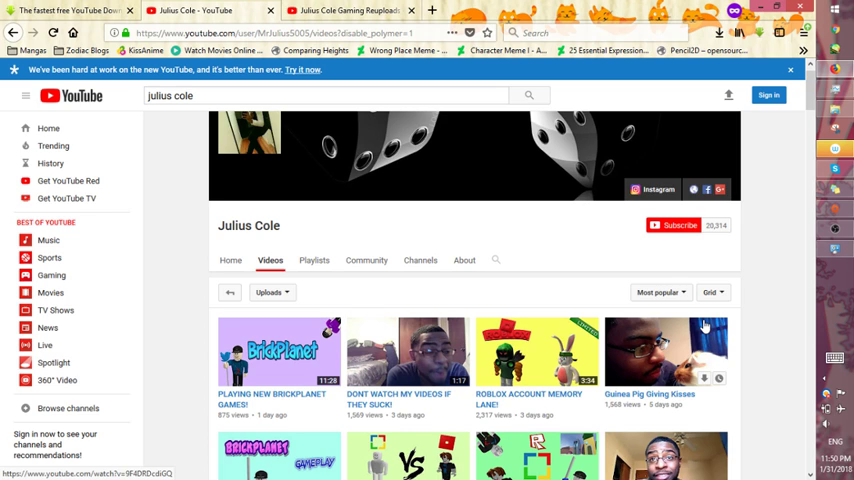
scroll(705, 325, "down", 5)
scroll(705, 325, "down", 3)
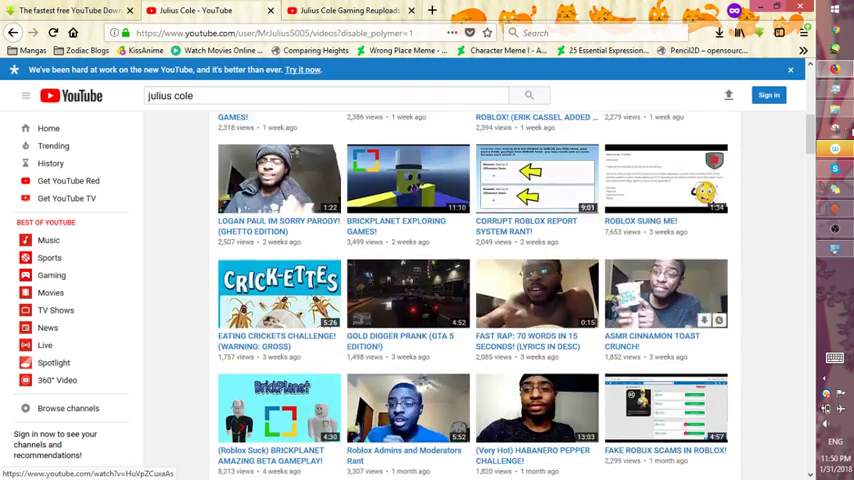
left_click_drag(811, 133, 820, 335)
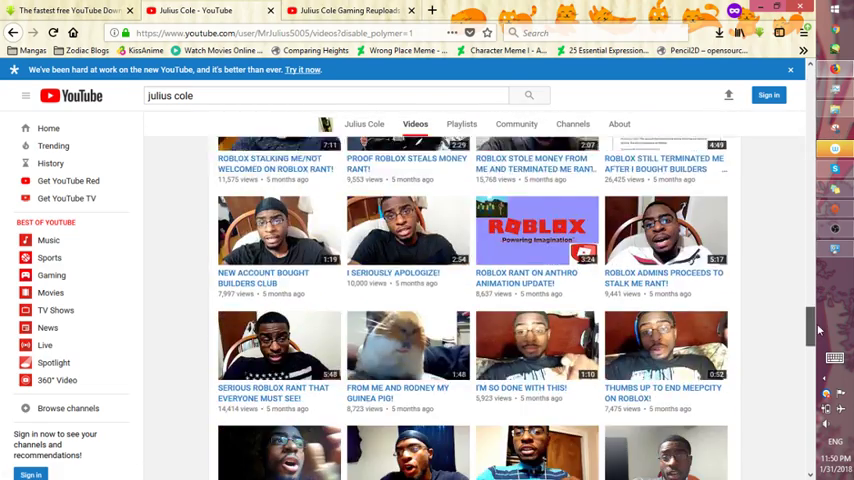
scroll(270, 175, "down", 5)
scroll(270, 175, "up", 2)
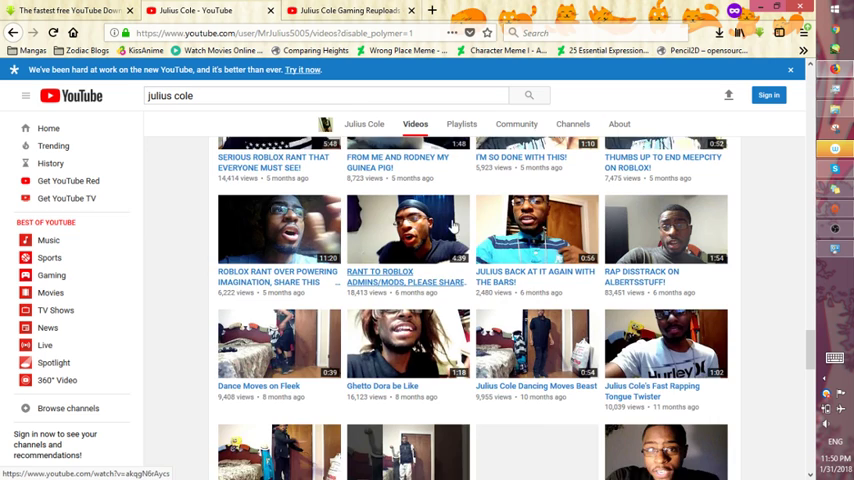
scroll(349, 265, "up", 3)
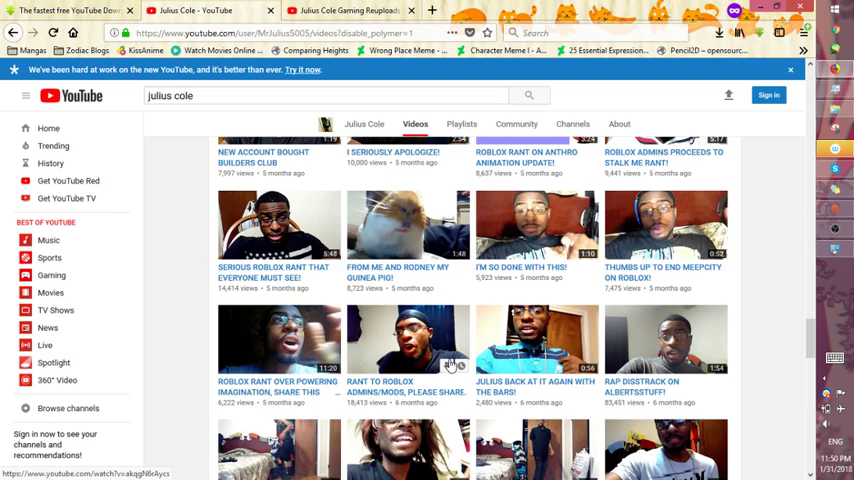
left_click(330, 10)
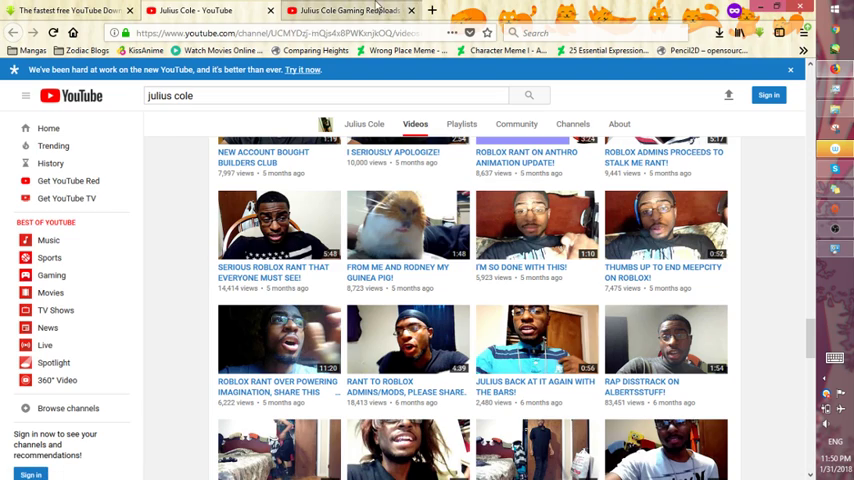
scroll(500, 250, "up", 5)
scroll(782, 242, "up", 2)
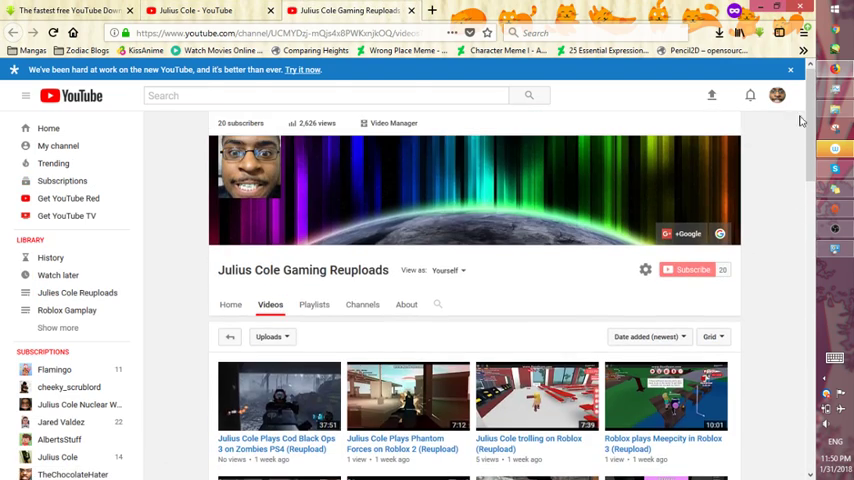
scroll(800, 250, "down", 6)
scroll(800, 300, "down", 5)
scroll(800, 300, "down", 3)
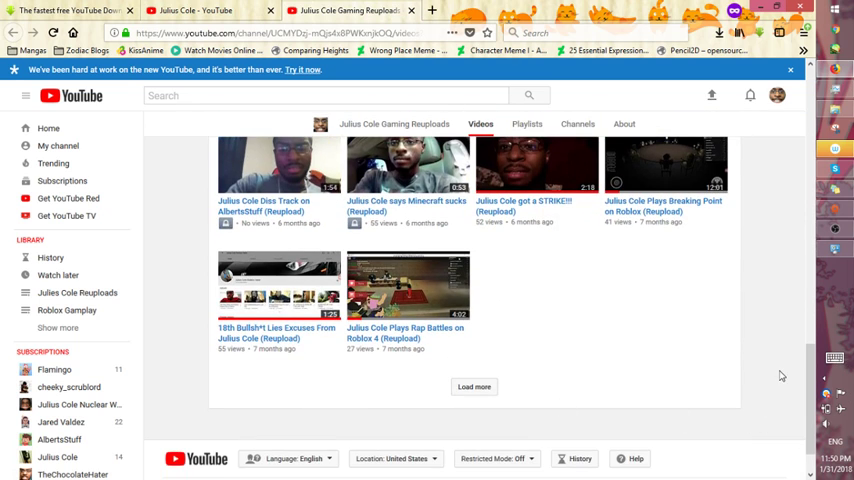
scroll(808, 380, "up", 5)
scroll(800, 350, "up", 3)
scroll(790, 330, "down", 3)
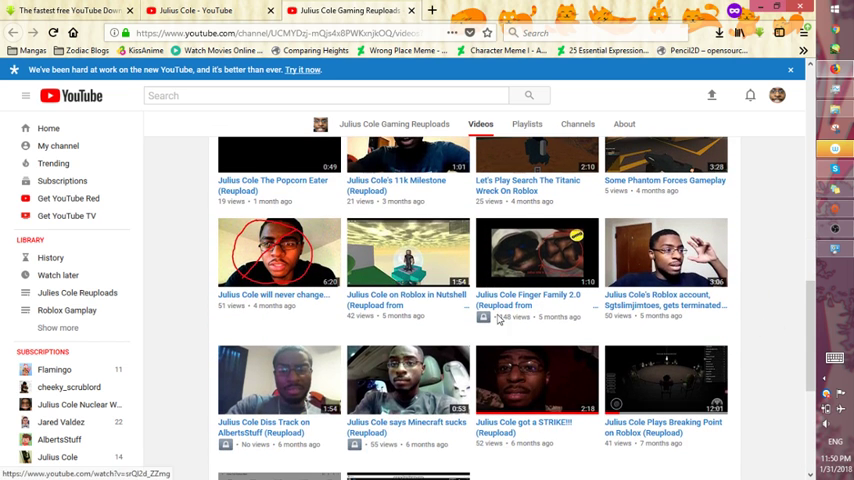
scroll(500, 300, "down", 1)
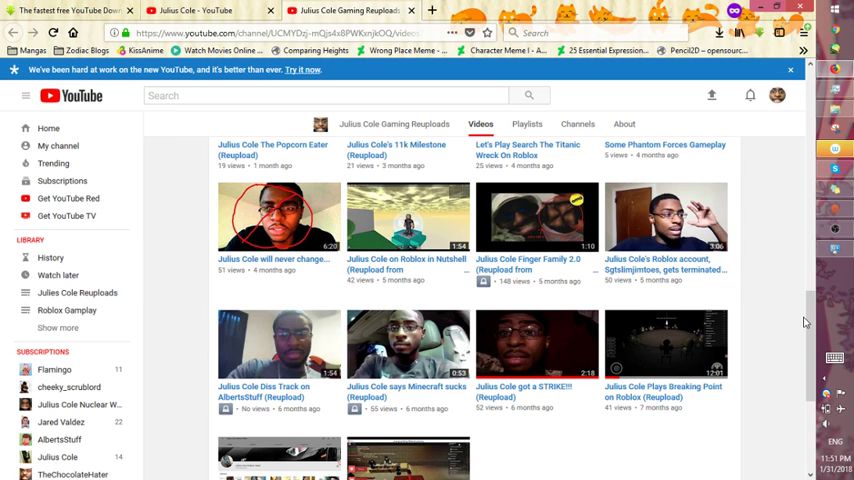
scroll(805, 321, "up", 1)
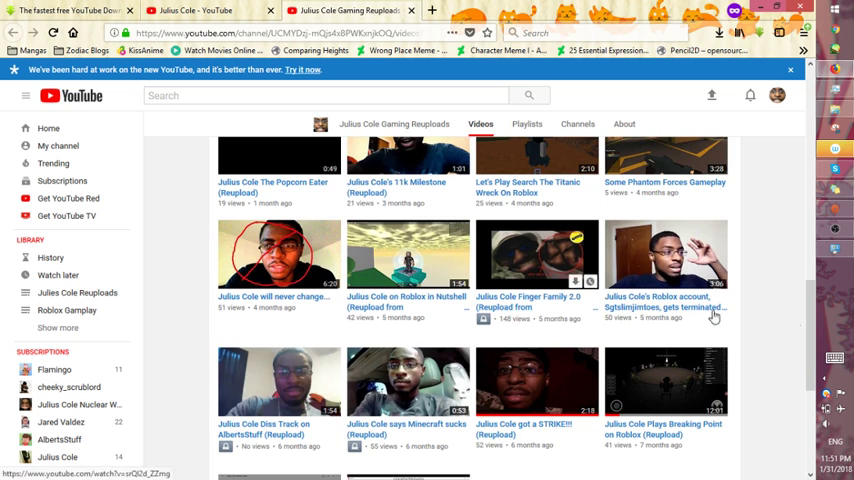
scroll(777, 321, "up", 3)
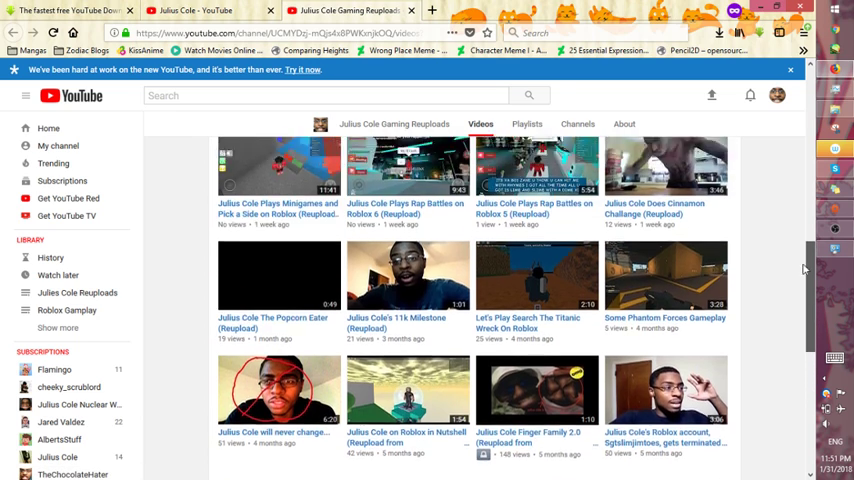
scroll(800, 267, "up", 3)
scroll(798, 240, "up", 3)
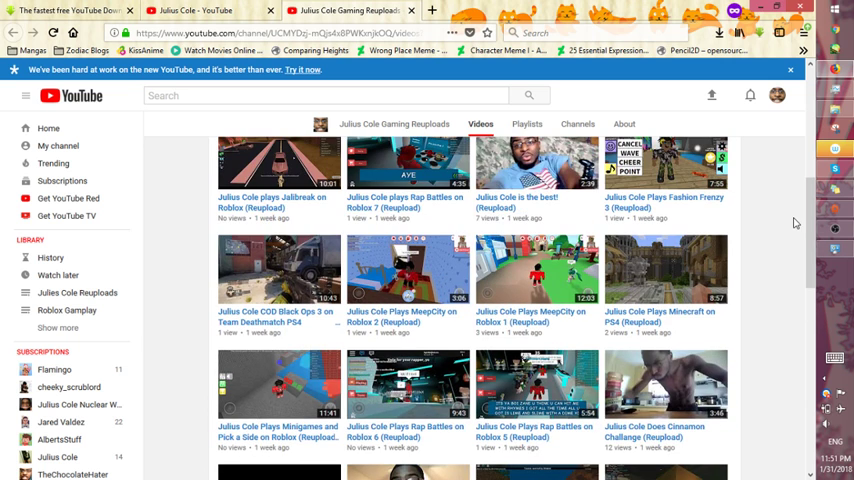
scroll(795, 223, "up", 3)
scroll(795, 223, "up", 3)
scroll(700, 280, "up", 2)
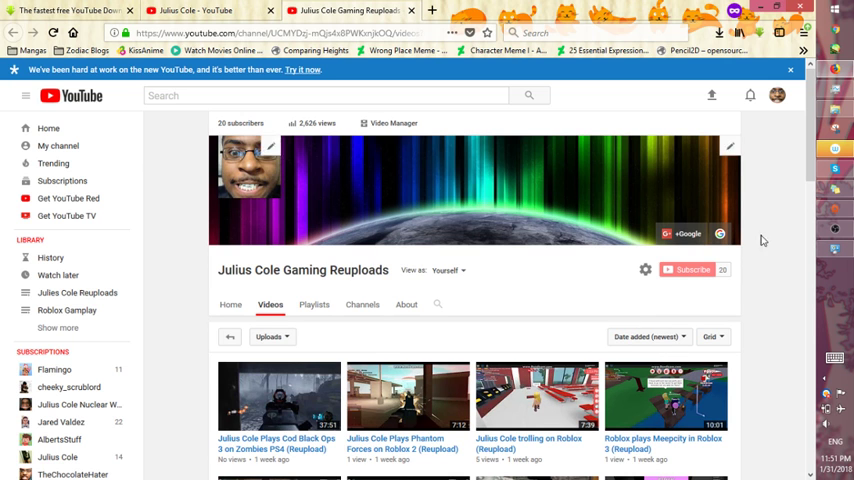
left_click(835, 230)
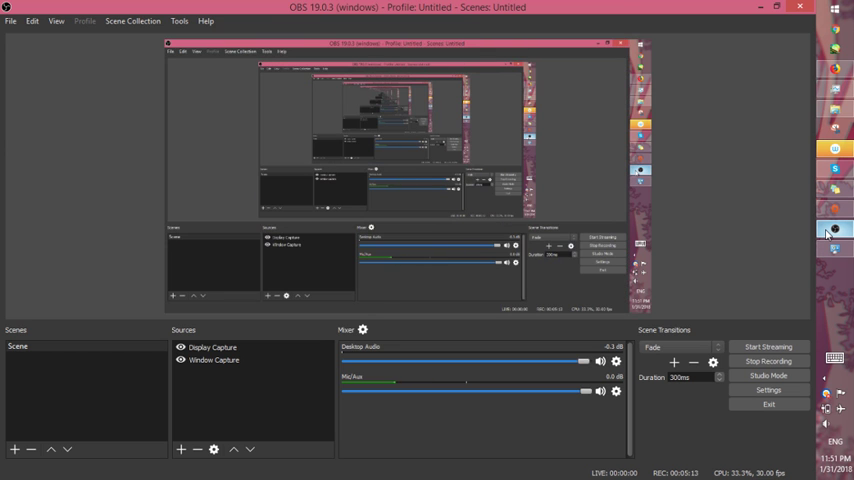
left_click(835, 230)
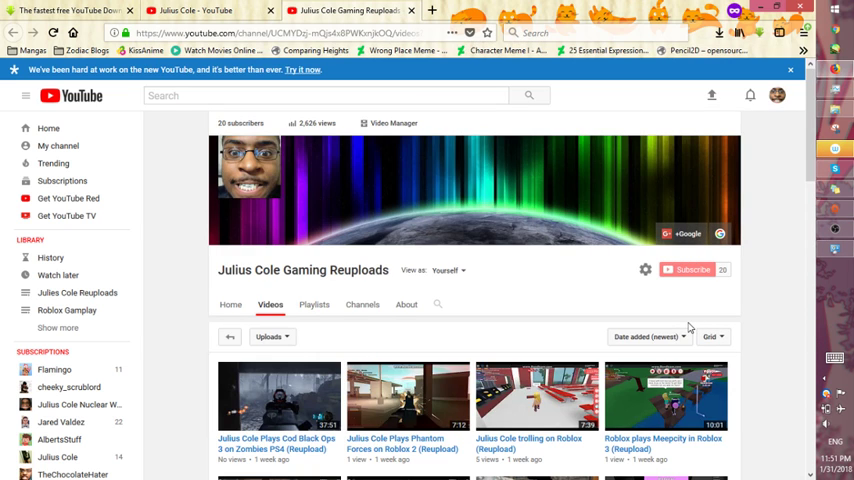
scroll(700, 340, "down", 3)
scroll(640, 340, "down", 1)
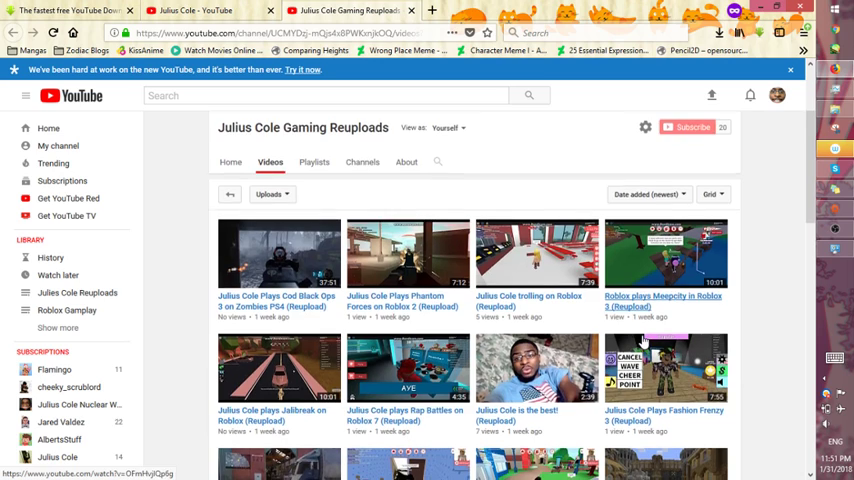
scroll(640, 340, "up", 1)
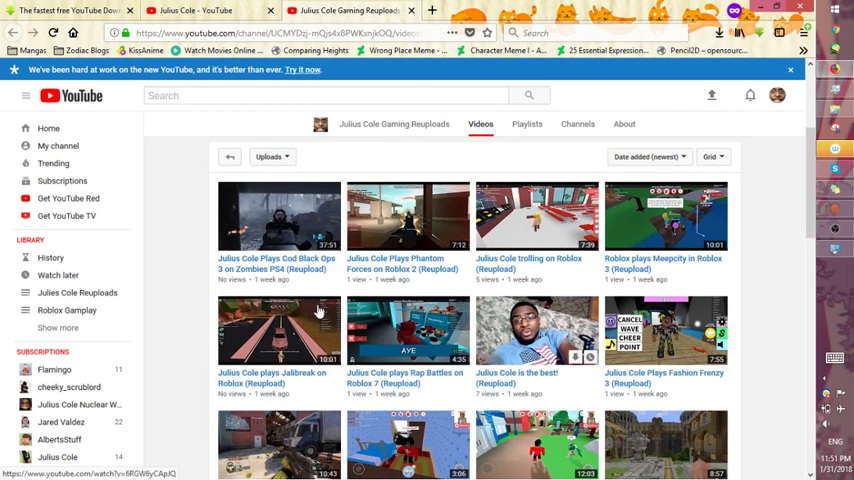
scroll(417, 270, "down", 1)
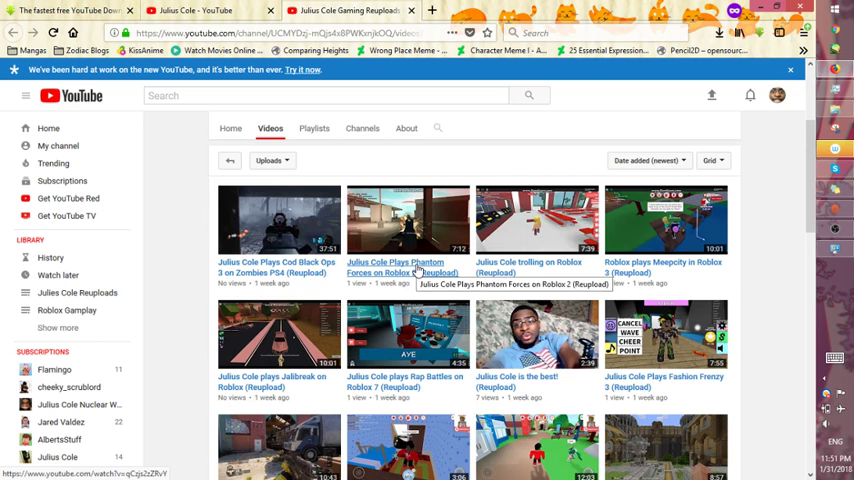
scroll(415, 270, "up", 4)
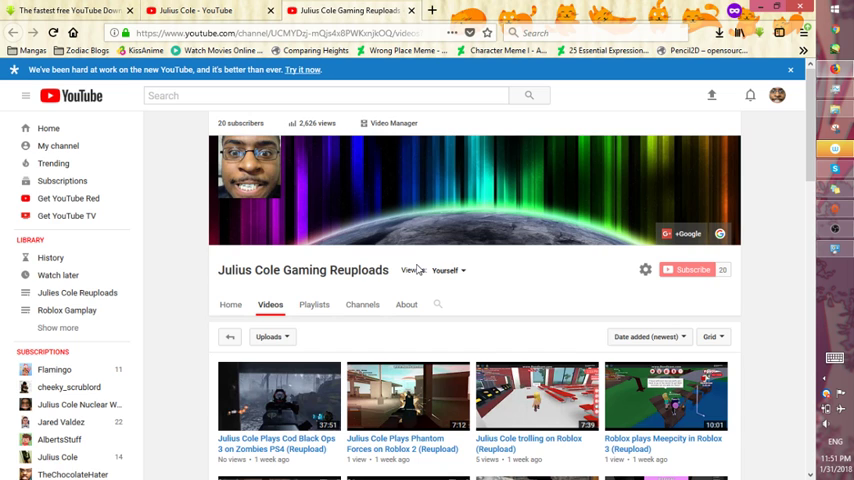
scroll(440, 330, "down", 2)
scroll(459, 362, "up", 2)
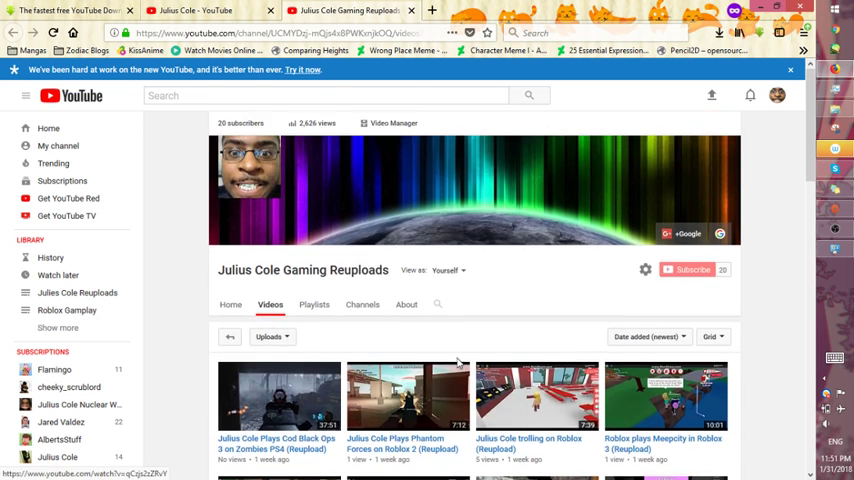
scroll(459, 362, "down", 3)
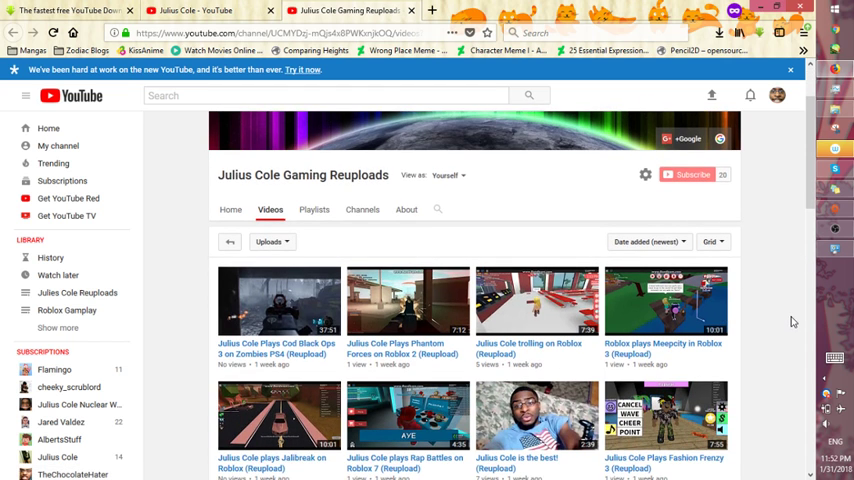
scroll(792, 321, "up", 3)
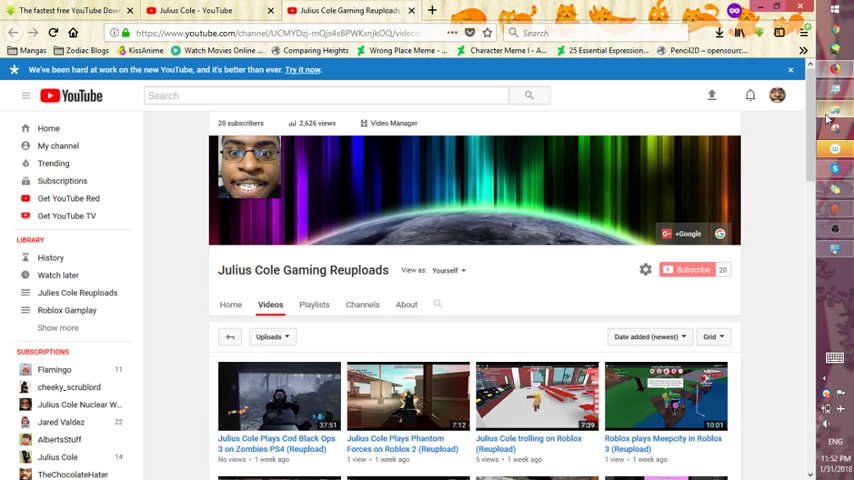
- Browse THE SAUCE (G:) drive's folders and videos, then select the Fidget Spinner Owners video
key("alt+Tab")
left_click(175, 376)
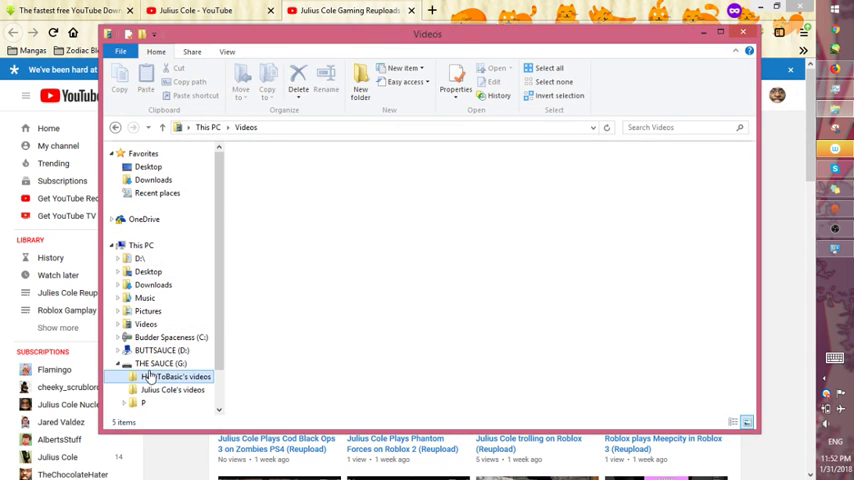
key("alt+Left")
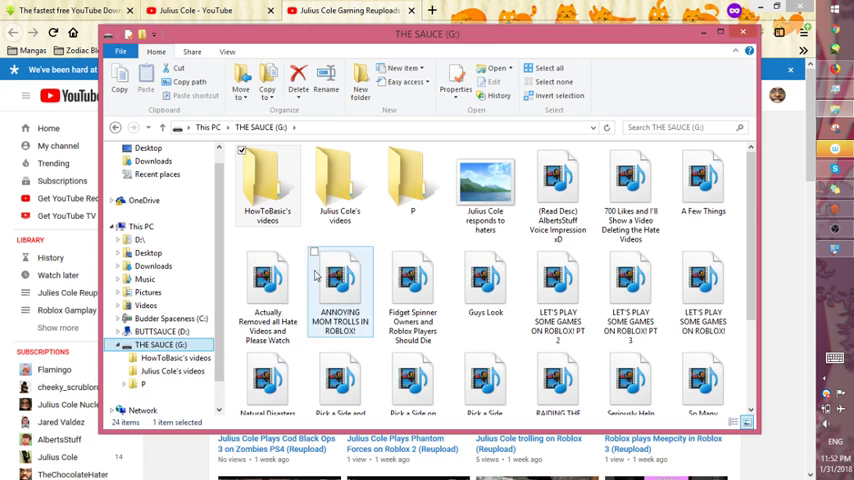
left_click(626, 280)
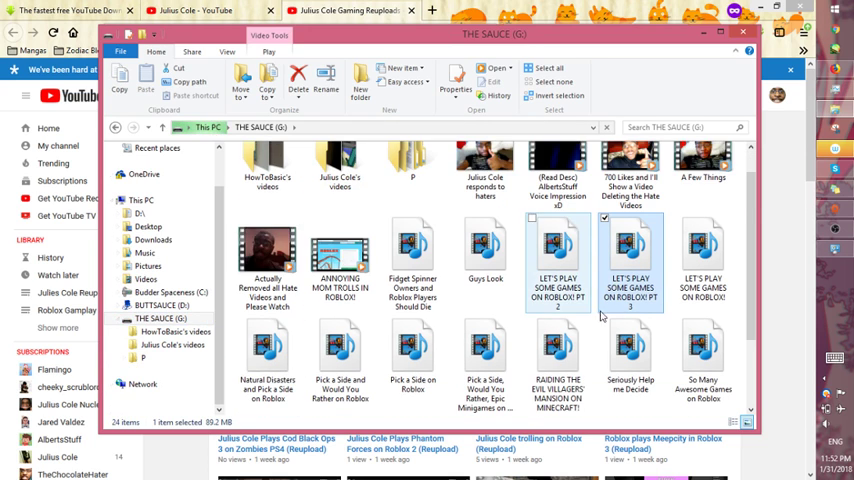
scroll(626, 280, "down", 3)
scroll(740, 300, "up", 3)
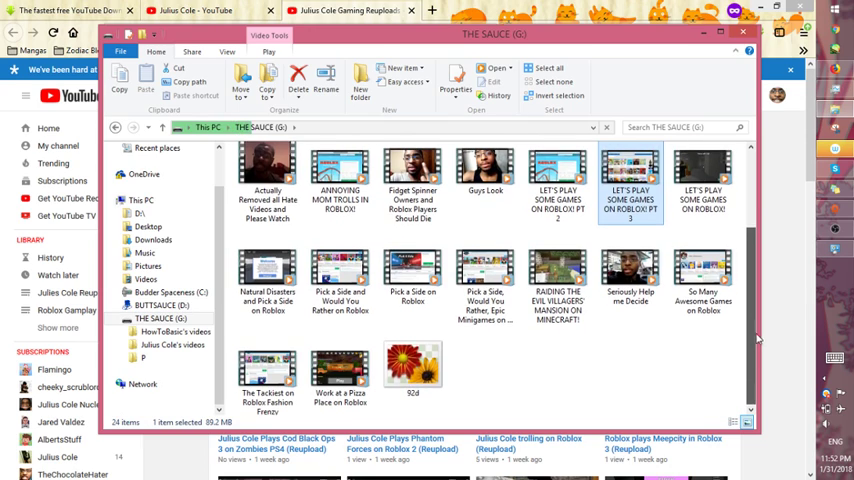
scroll(740, 275, "up", 3)
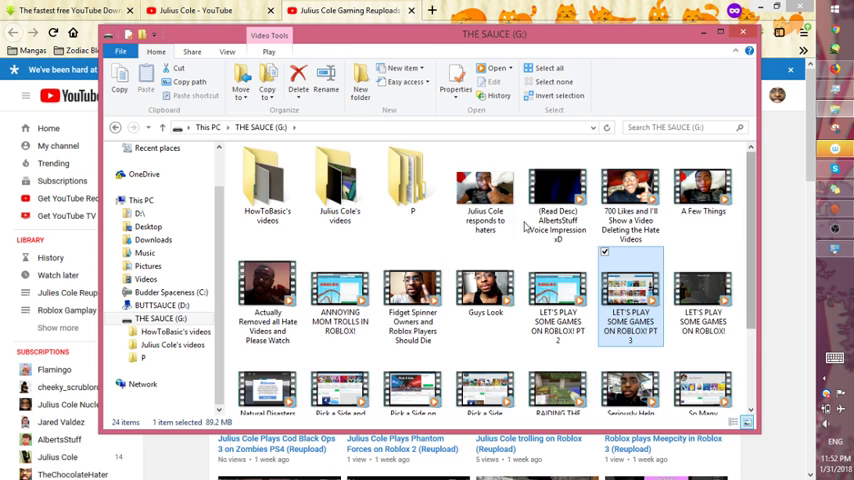
scroll(730, 300, "down", 5)
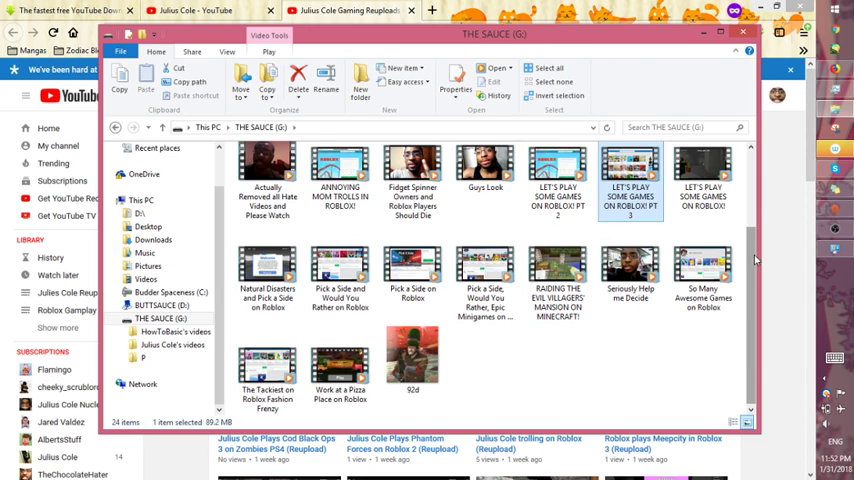
scroll(755, 258, "up", 3)
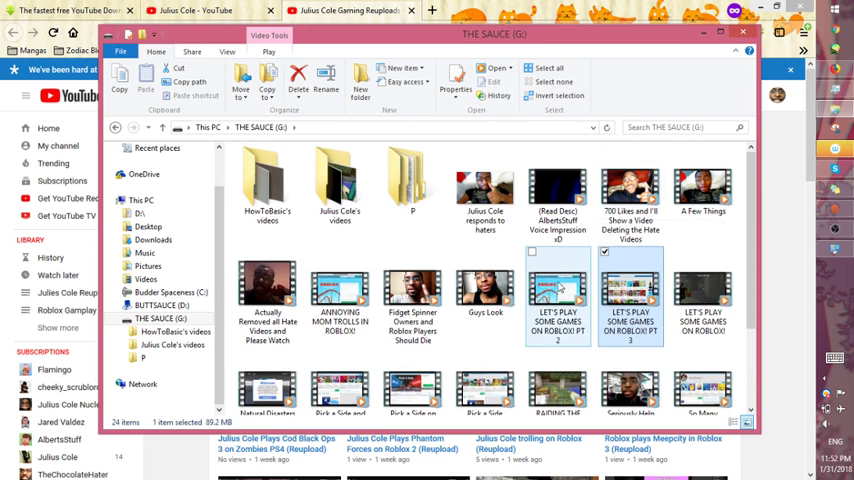
scroll(500, 280, "down", 2)
scroll(400, 250, "up", 2)
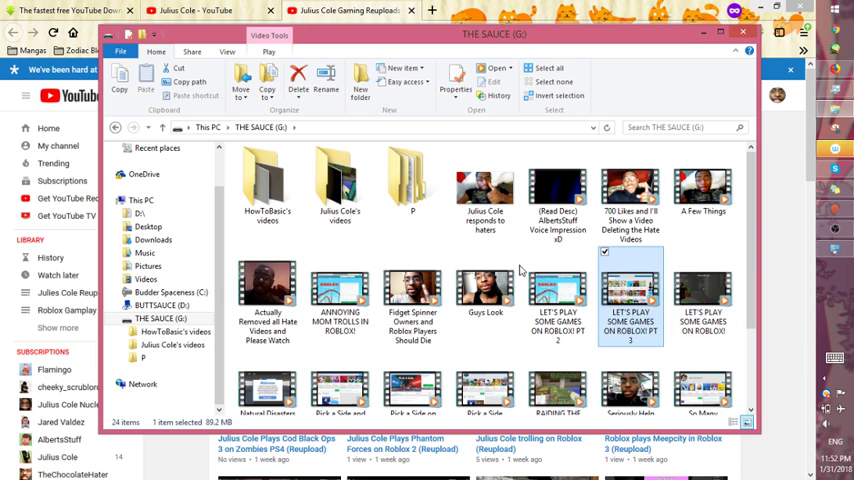
scroll(520, 270, "down", 2)
scroll(520, 300, "up", 2)
mouse_move(485, 290)
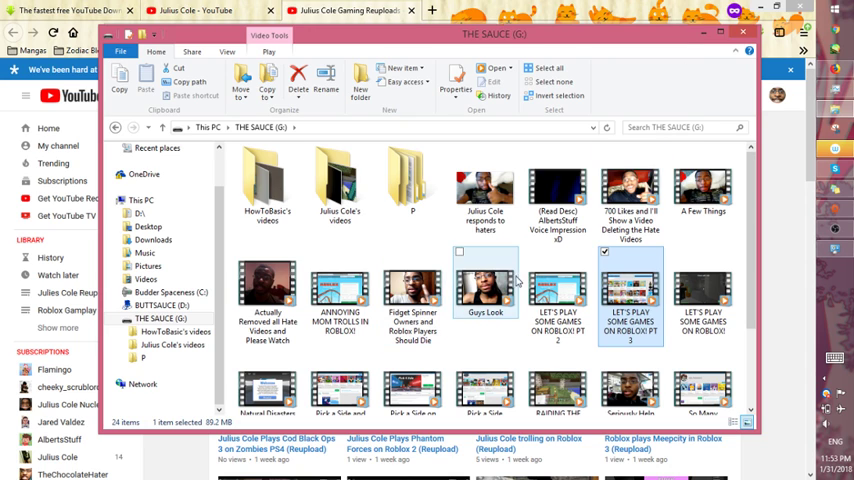
left_click(412, 300)
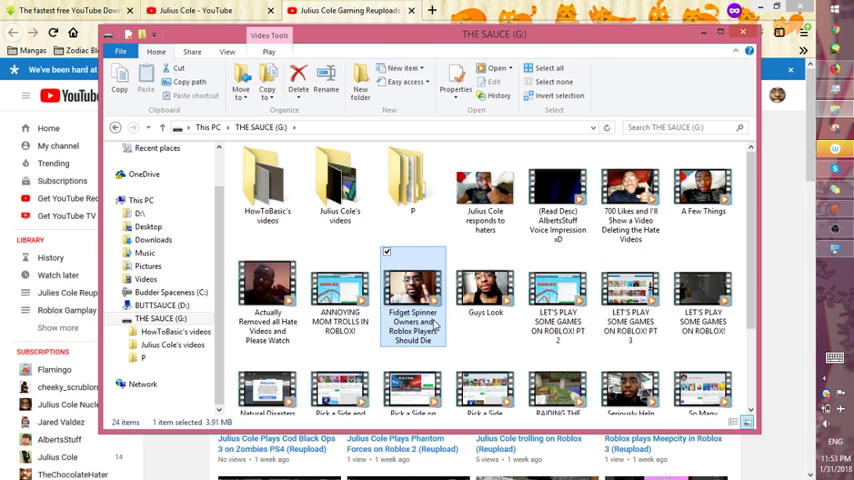
- Permanently delete the Fidget Spinner Owners video, confirming with Yes, then close File Explorer
right_click(412, 300)
left_click(290, 272)
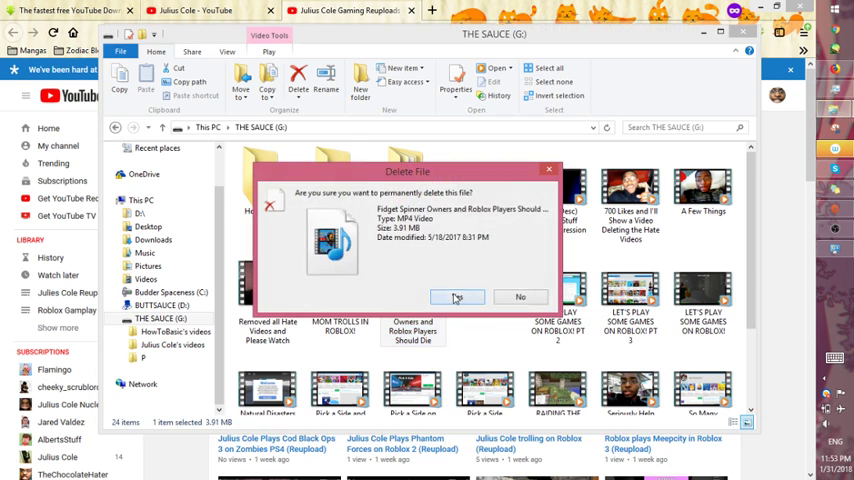
left_click(456, 297)
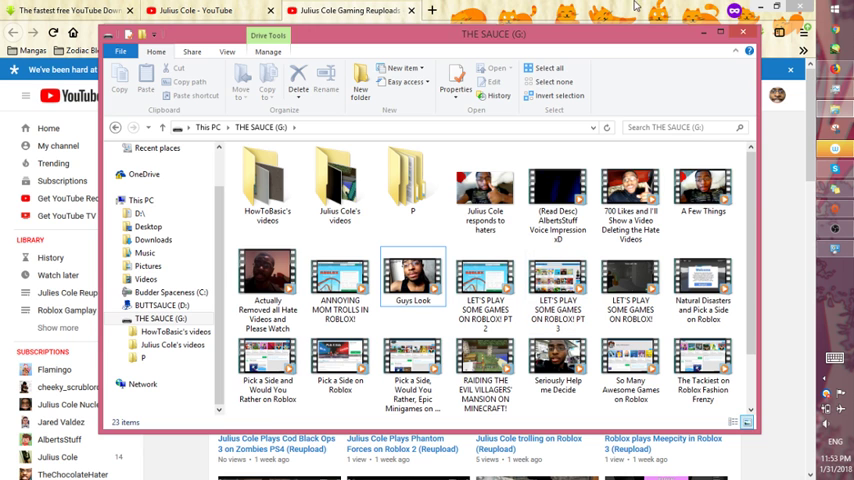
left_click(472, 14)
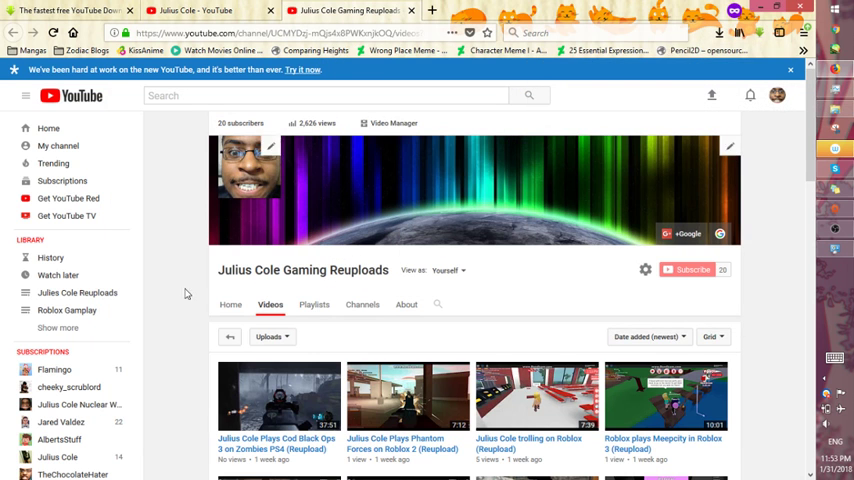